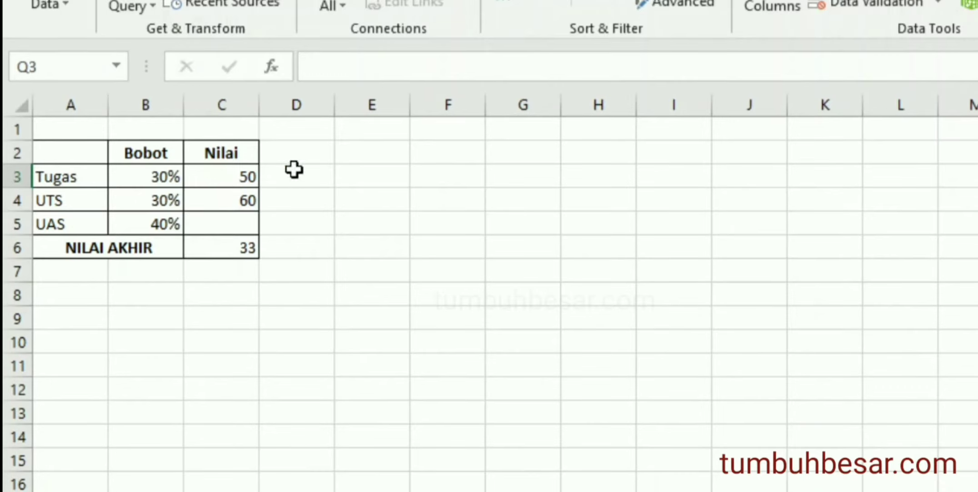
# Examine the Tugas and UTS scores, the three weights and the final score formula in C6.
pyautogui.click(249, 175)
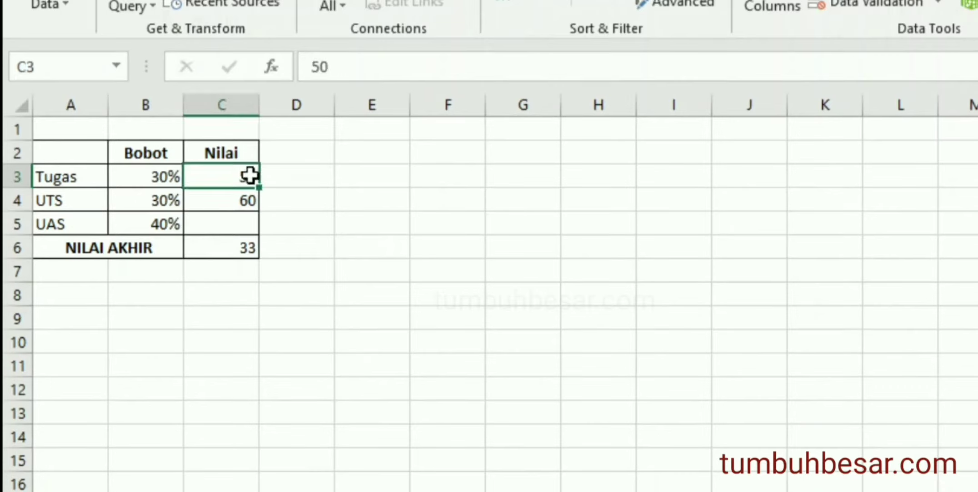
pyautogui.click(325, 171)
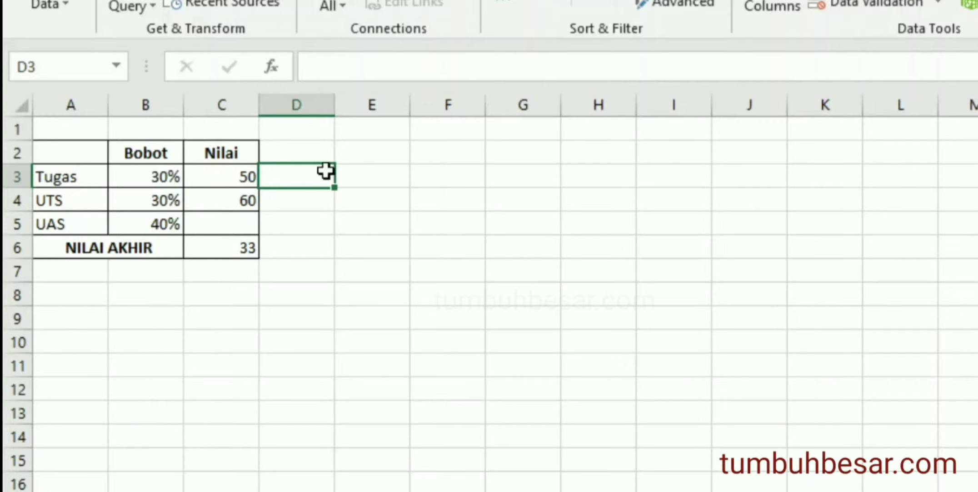
pyautogui.click(226, 177)
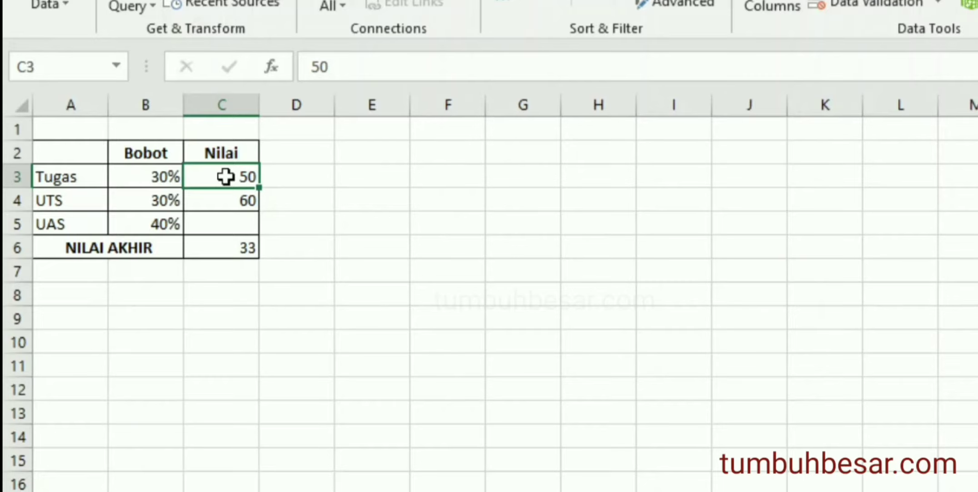
pyautogui.click(226, 201)
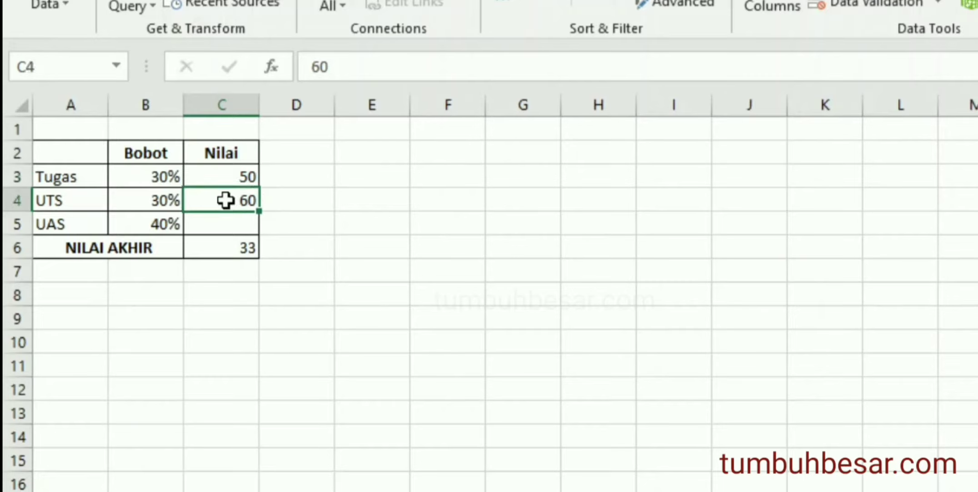
pyautogui.click(150, 181)
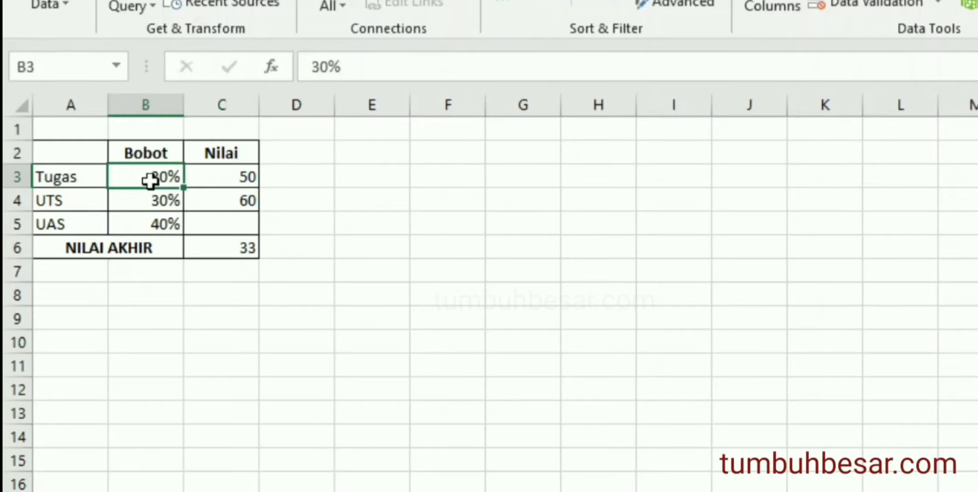
pyautogui.click(145, 206)
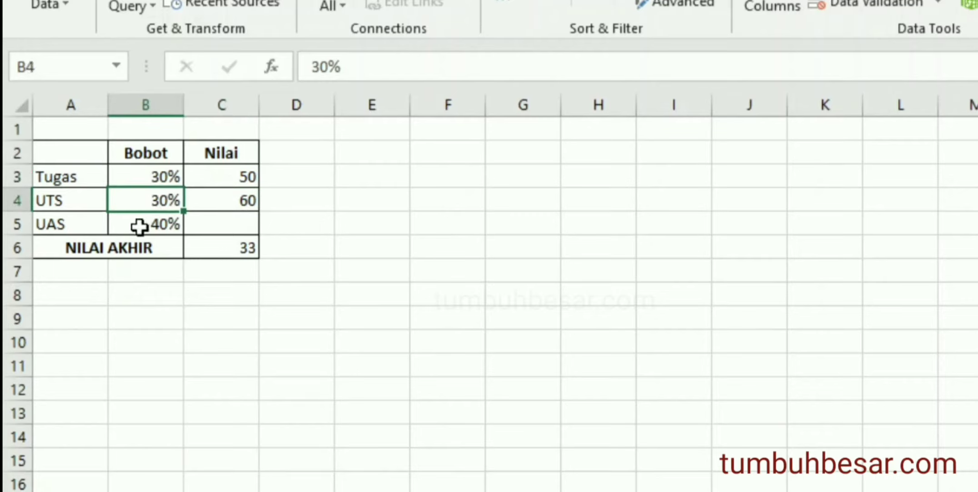
pyautogui.click(141, 225)
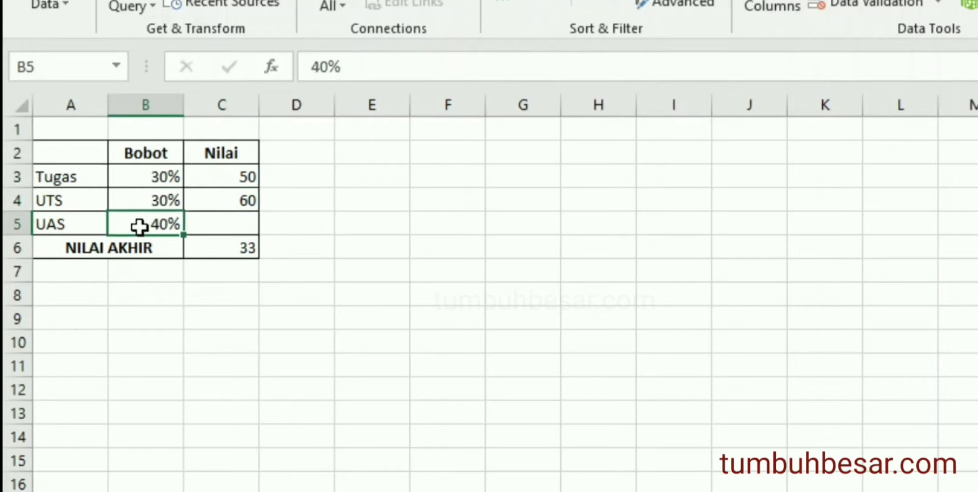
pyautogui.click(242, 296)
pyautogui.click(225, 247)
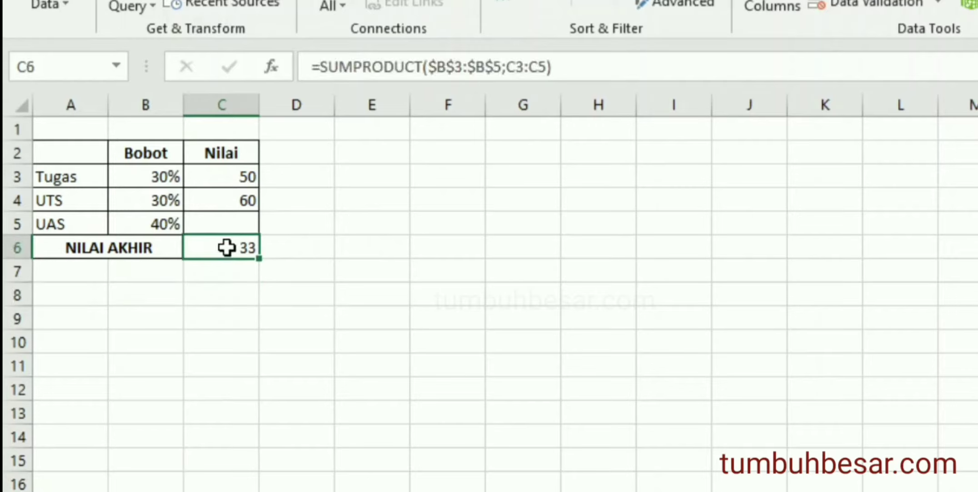
# Compare each weight in B3:B5 with its matching score in C3:C5, row by row.
pyautogui.click(165, 178)
pyautogui.click(228, 178)
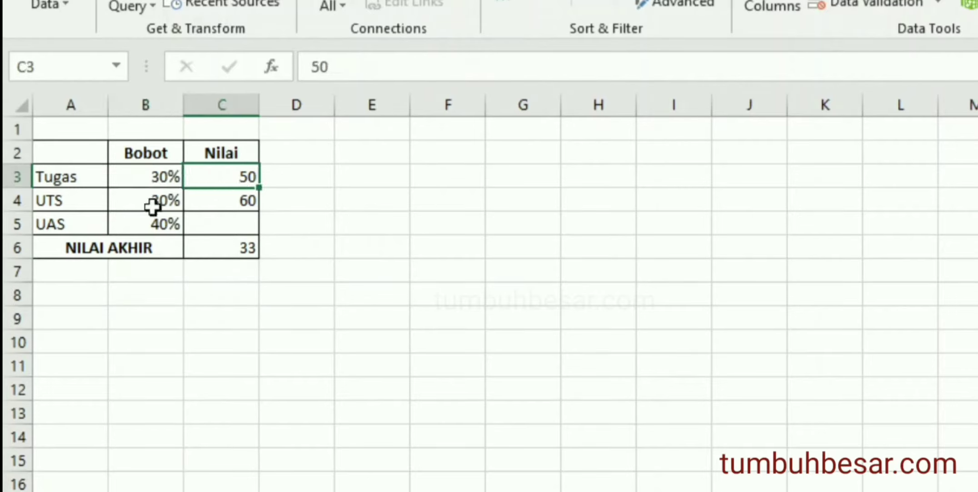
pyautogui.click(146, 178)
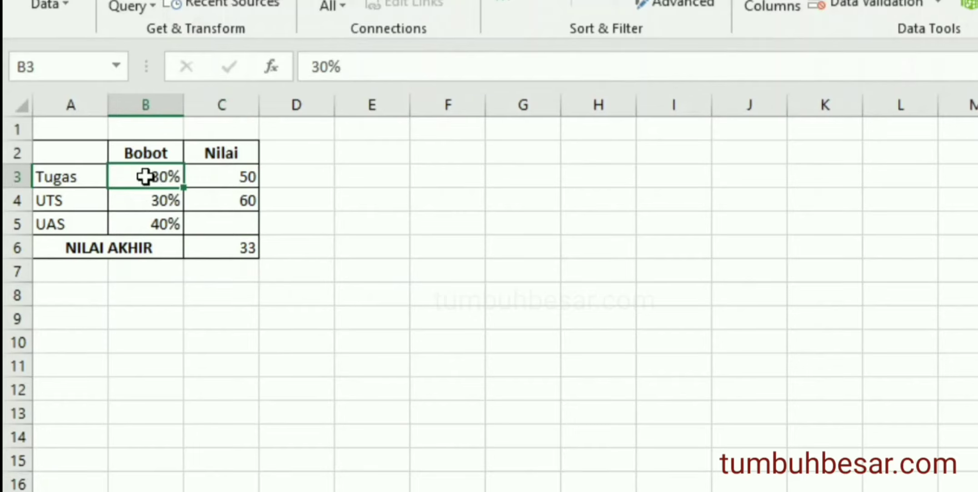
pyautogui.click(204, 184)
pyautogui.click(150, 198)
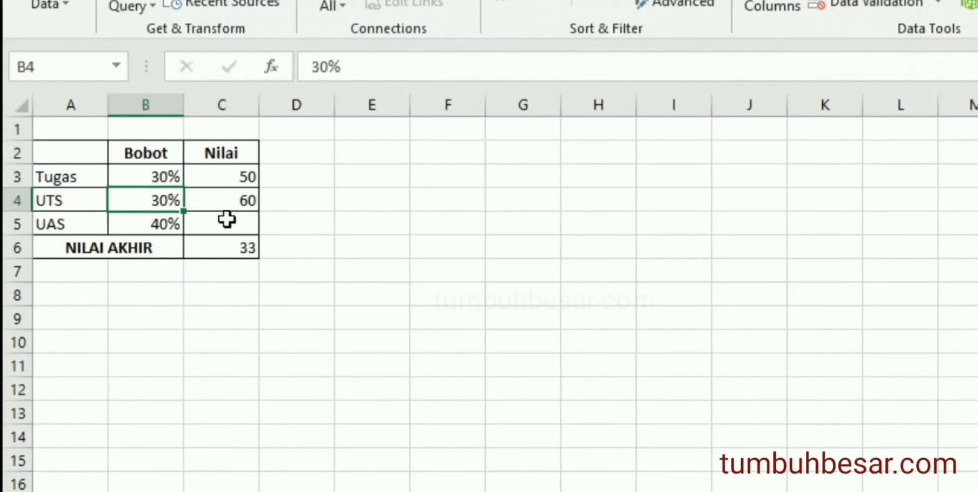
pyautogui.click(227, 203)
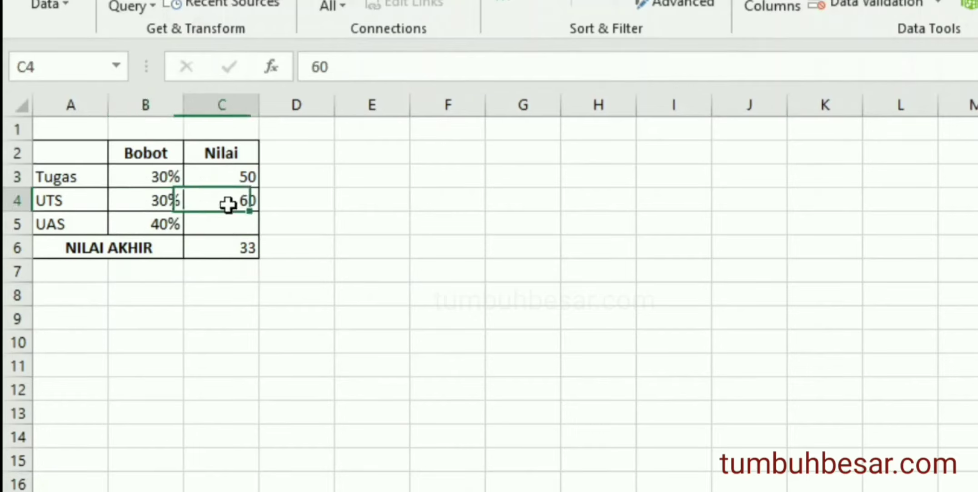
pyautogui.click(153, 228)
pyautogui.click(213, 225)
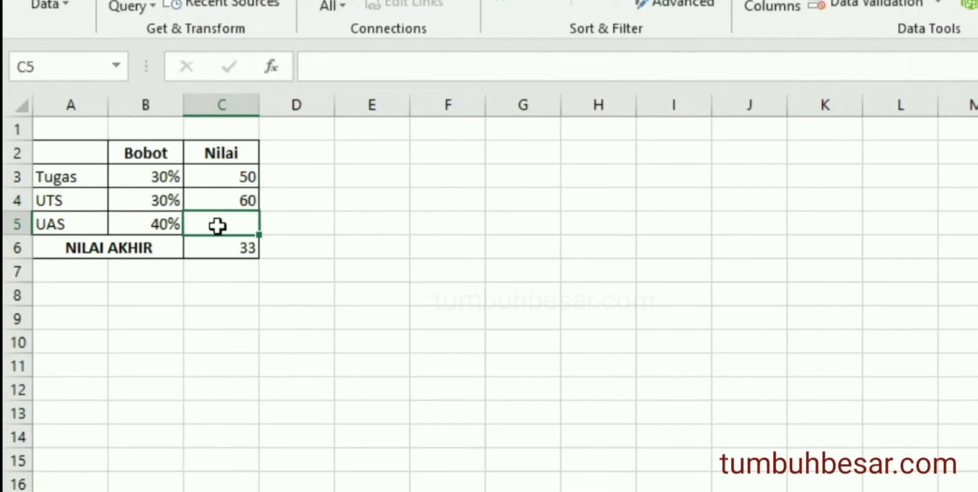
# Run Goal Seek to bring the final score in C6 to 80 by changing the UAS score in C5, and accept the solution.
pyautogui.click(220, 247)
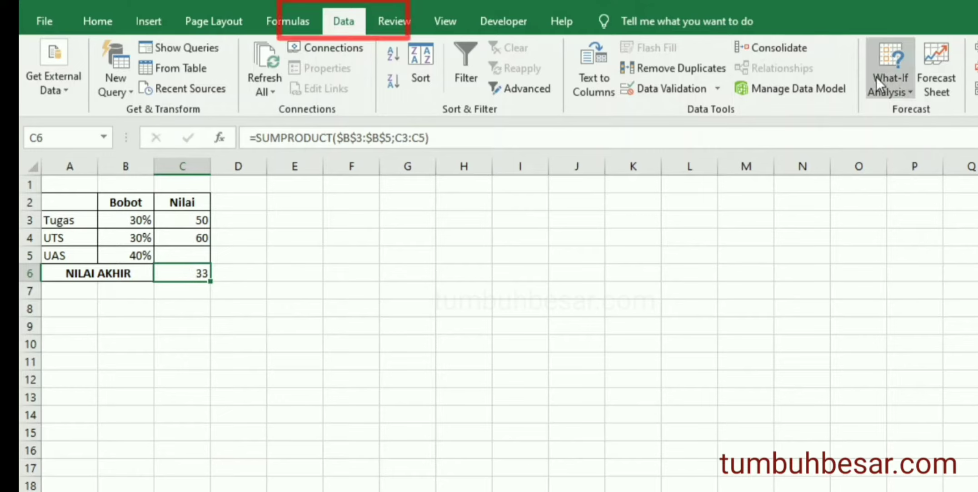
pyautogui.click(902, 73)
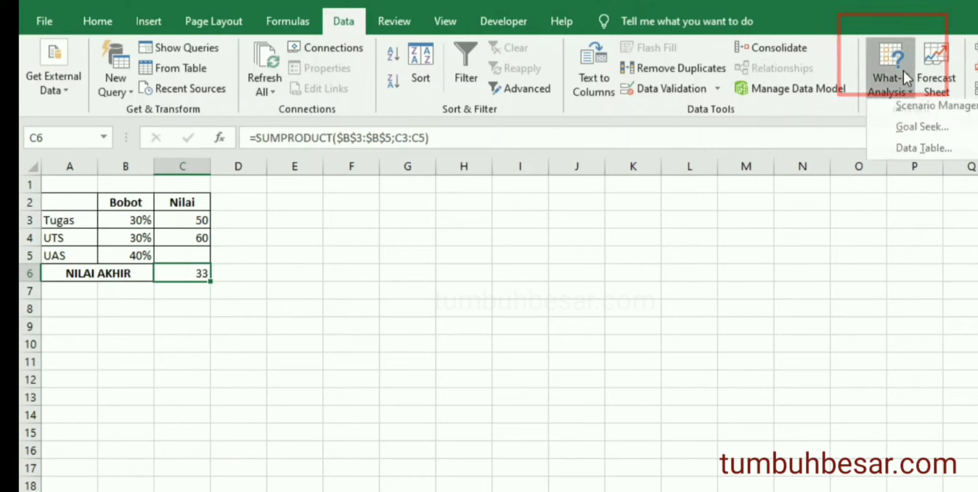
pyautogui.click(913, 136)
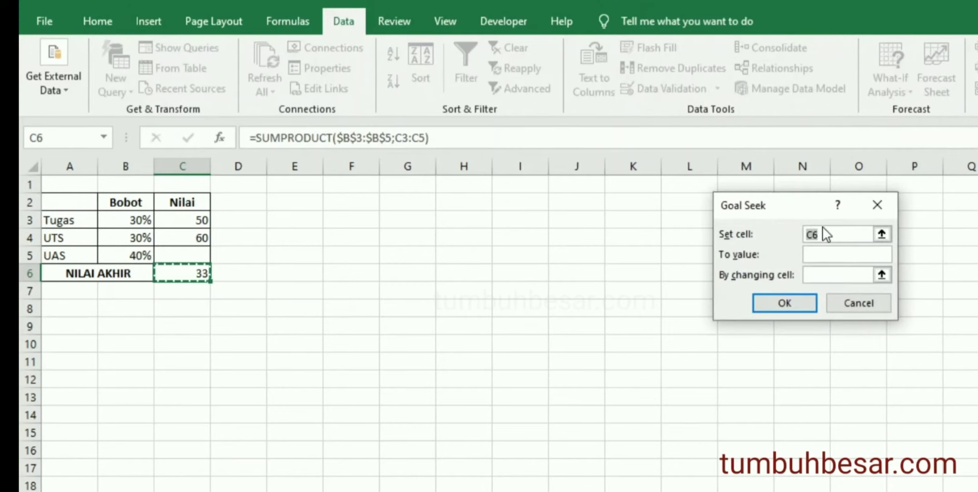
pyautogui.moveTo(804, 206); pyautogui.dragTo(391, 193)
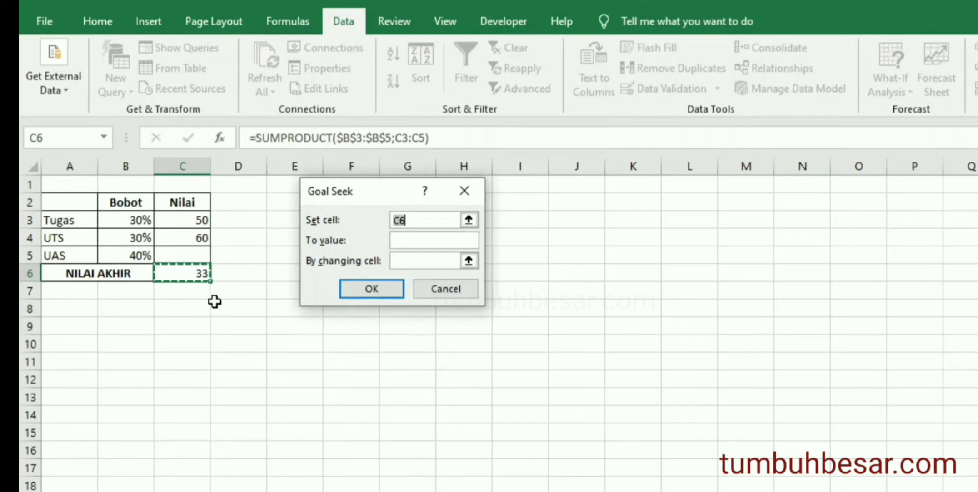
pyautogui.click(196, 277)
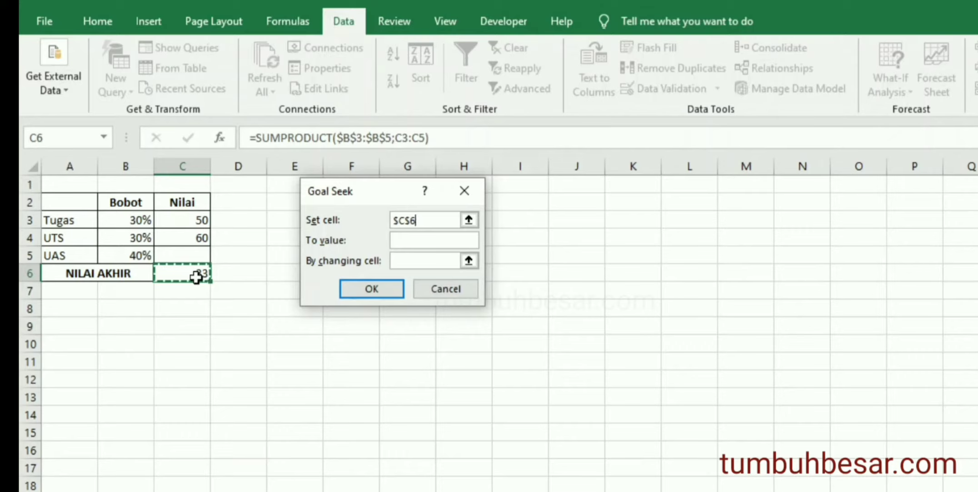
pyautogui.click(405, 243)
pyautogui.write('80')
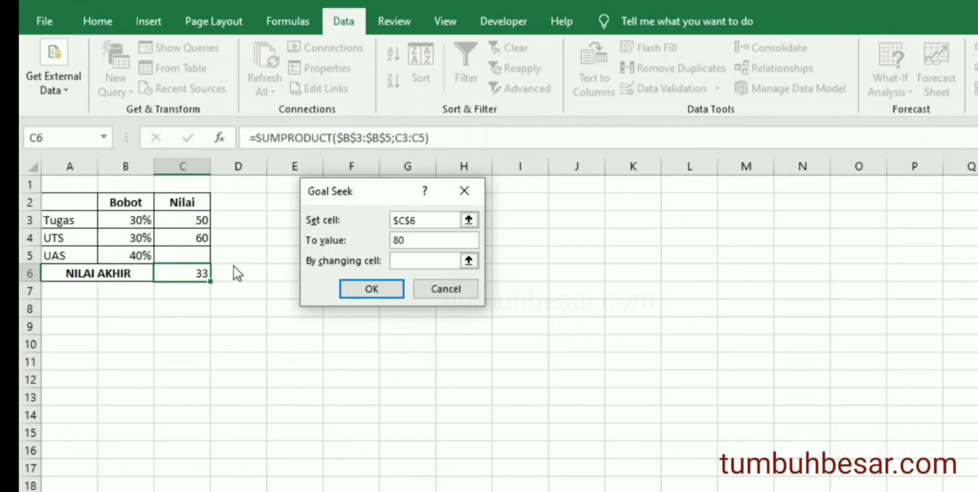
pyautogui.click(399, 260)
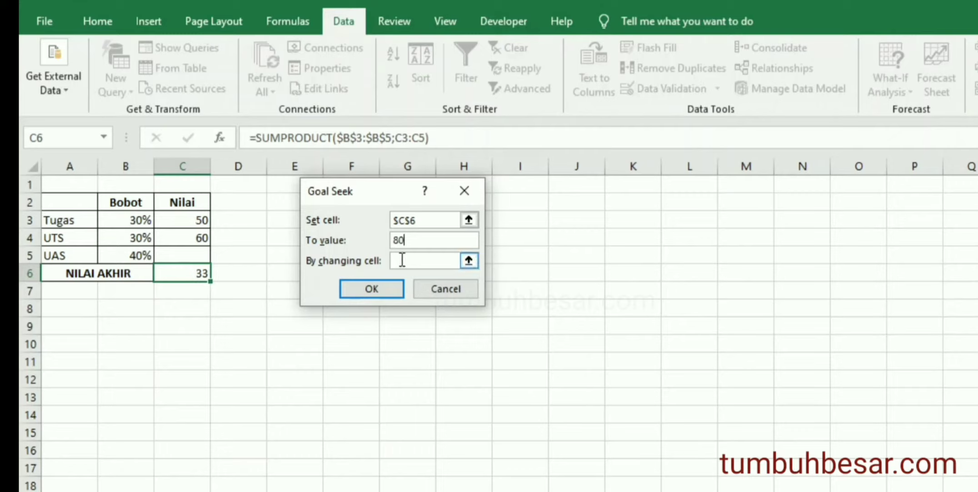
pyautogui.click(177, 254)
pyautogui.click(372, 289)
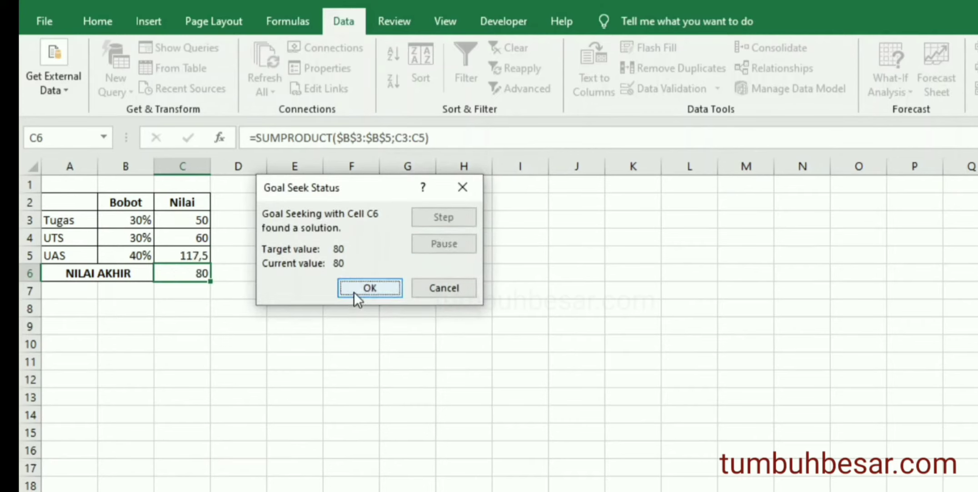
pyautogui.click(354, 291)
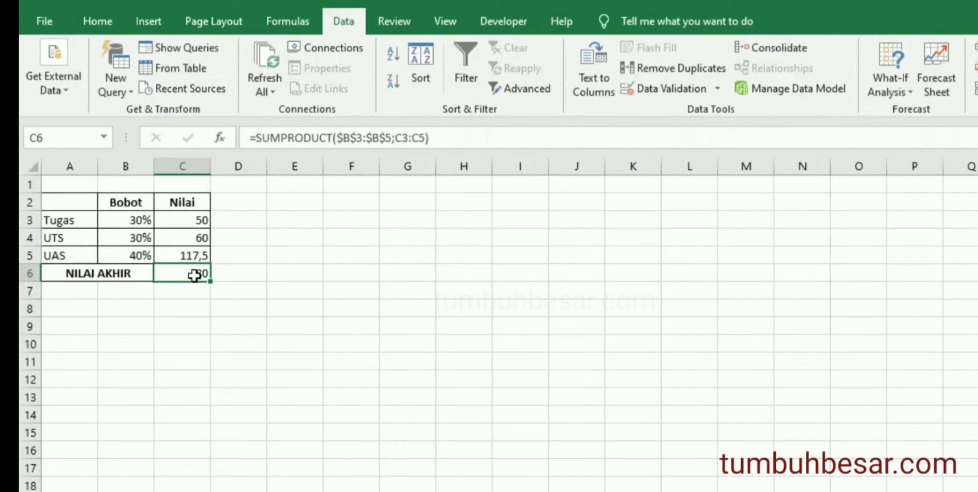
# Run Goal Seek again to bring the final score in C6 to 70 by changing the UAS score in C5, and accept the solution.
pyautogui.click(193, 254)
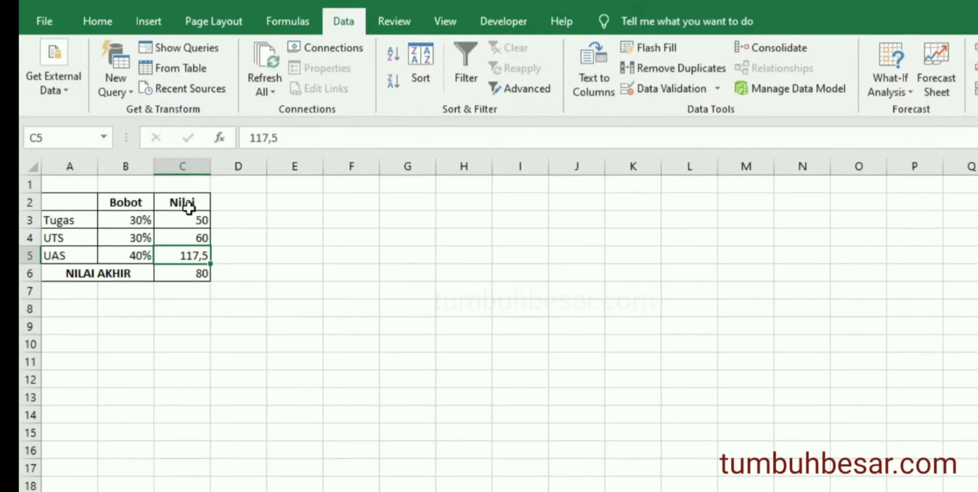
pyautogui.click(191, 274)
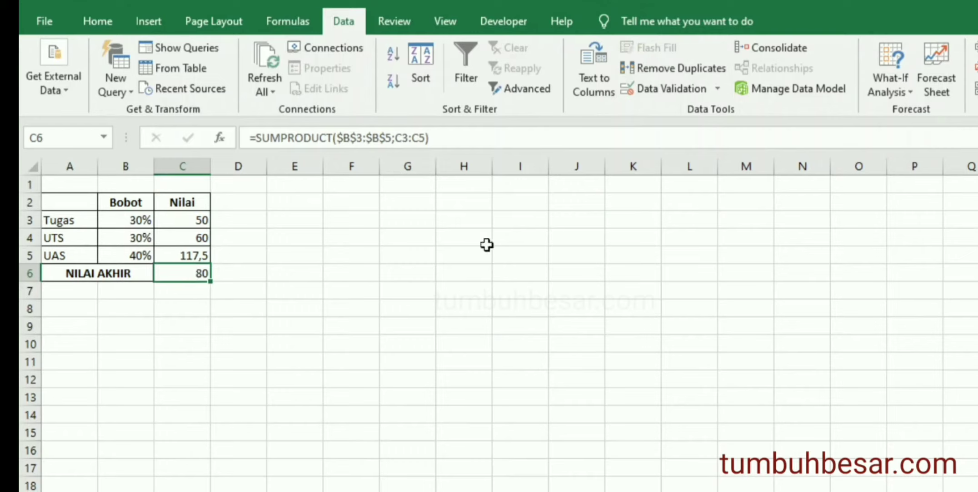
pyautogui.click(890, 81)
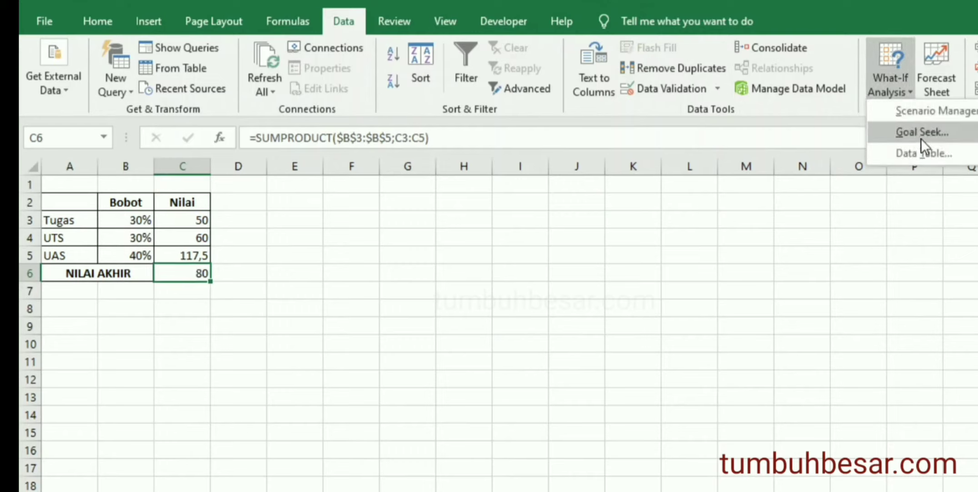
pyautogui.click(920, 133)
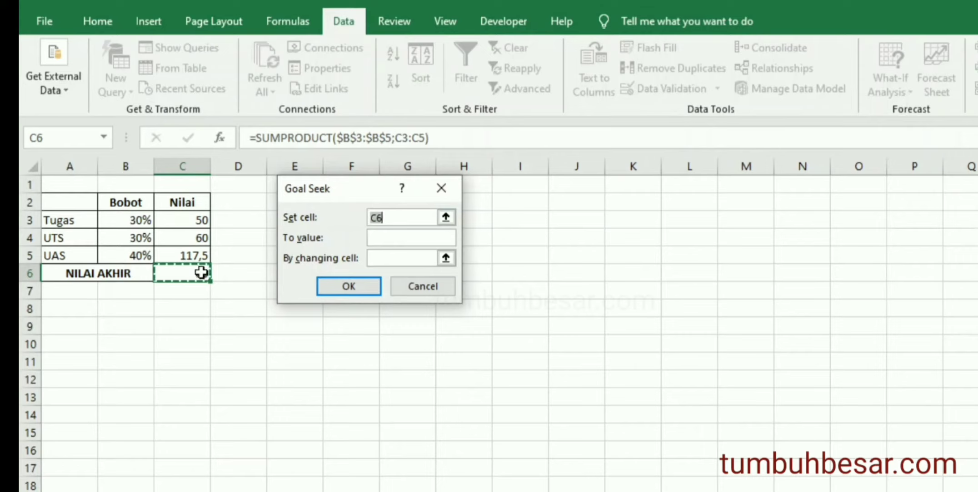
pyautogui.click(381, 238)
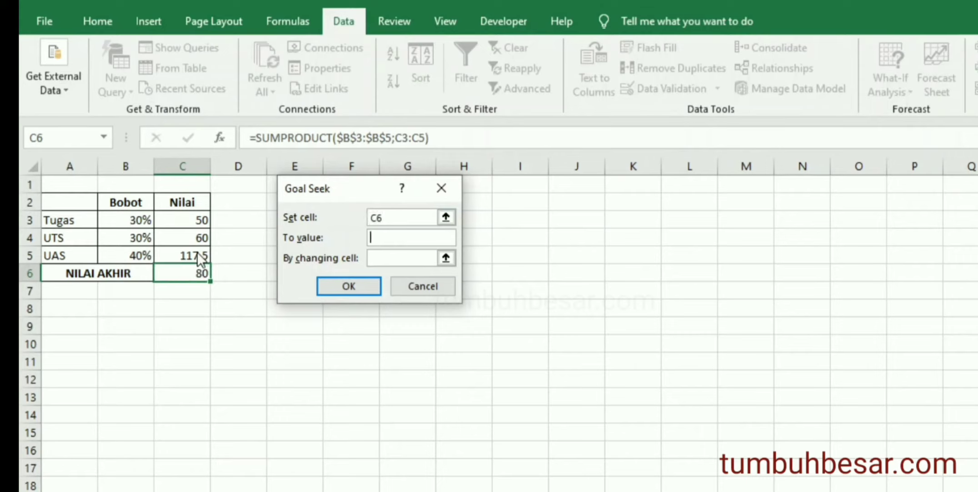
pyautogui.write('70')
pyautogui.click(428, 258)
pyautogui.click(184, 254)
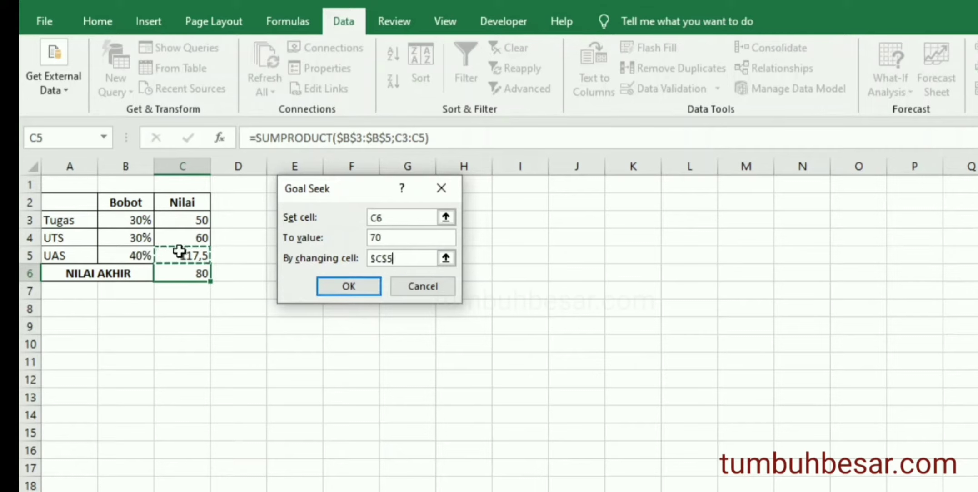
pyautogui.click(336, 286)
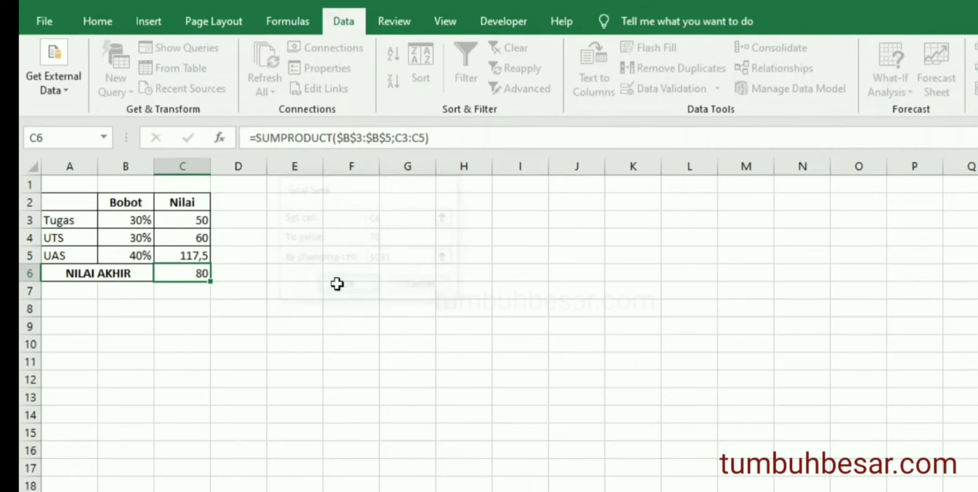
pyautogui.click(341, 287)
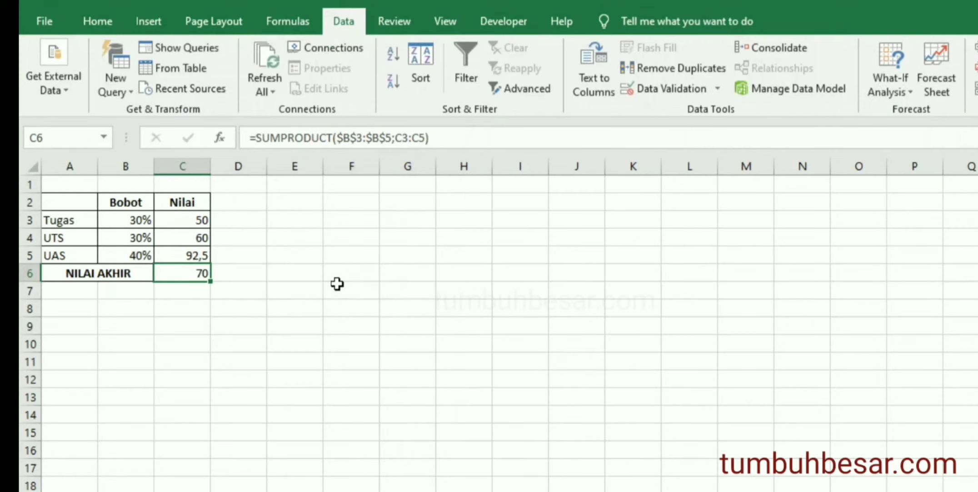
pyautogui.click(338, 289)
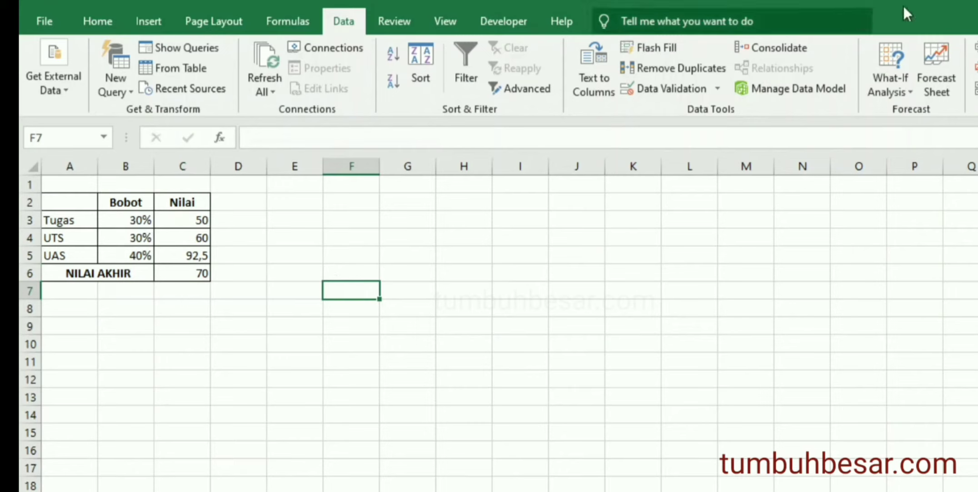
# Run Goal Seek to bring the final score in C6 to 60 by changing the UAS score in C5, and accept the solution.
pyautogui.click(900, 58)
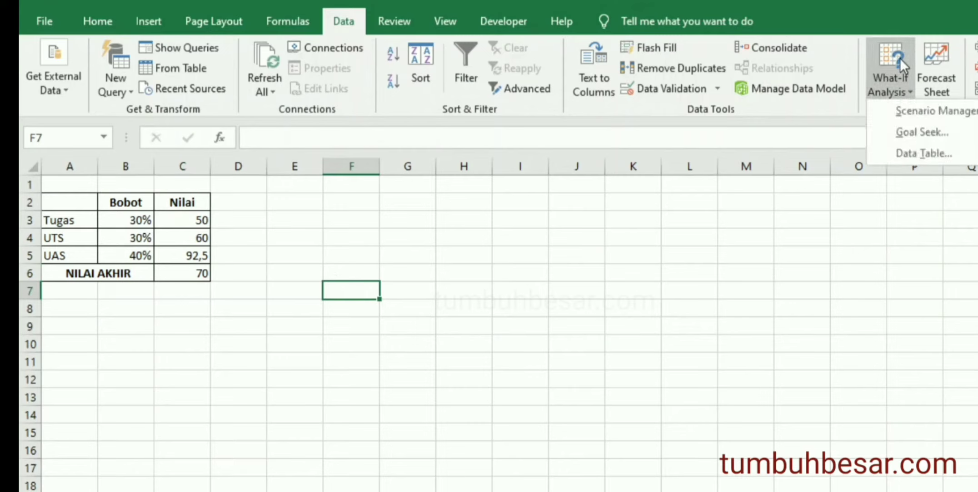
pyautogui.click(916, 134)
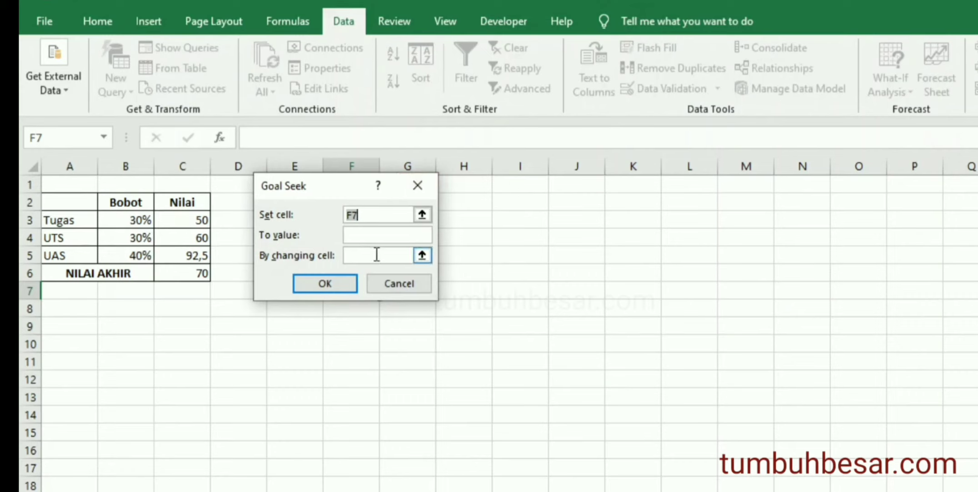
pyautogui.click(197, 275)
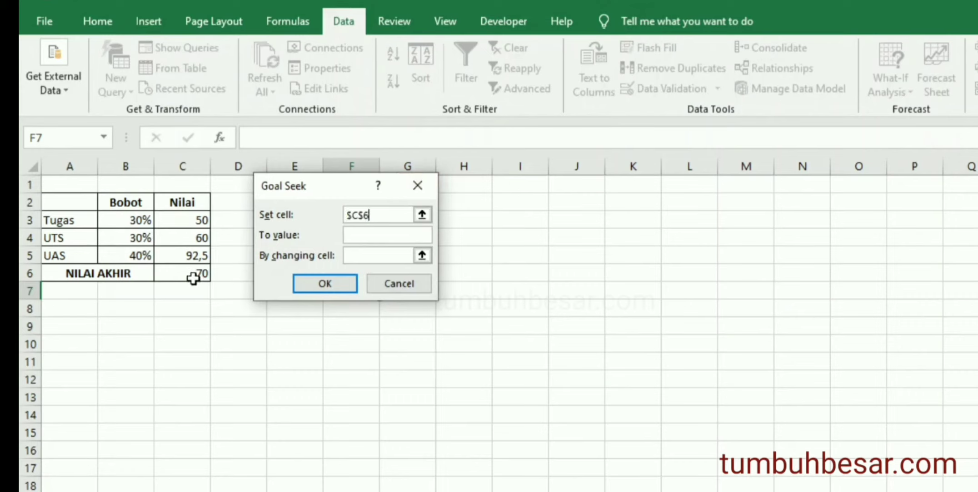
pyautogui.click(383, 233)
pyautogui.write('60')
pyautogui.click(372, 259)
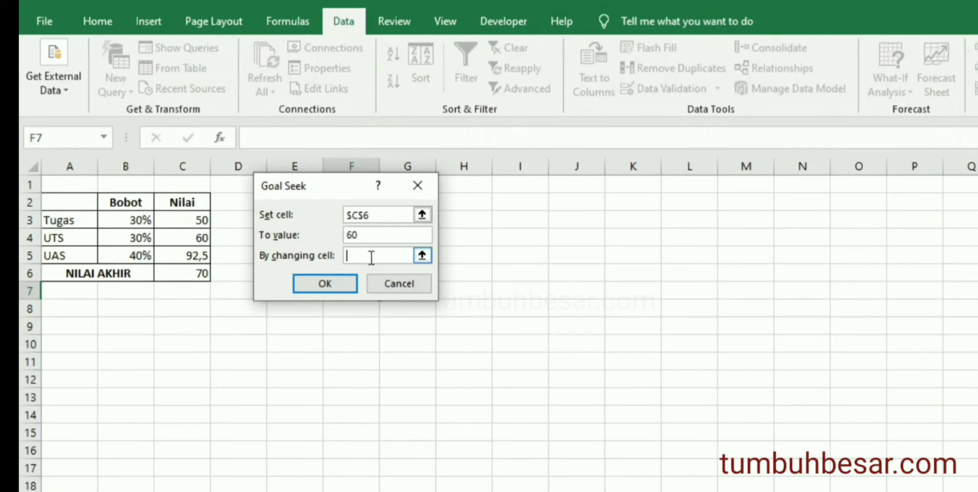
pyautogui.click(186, 257)
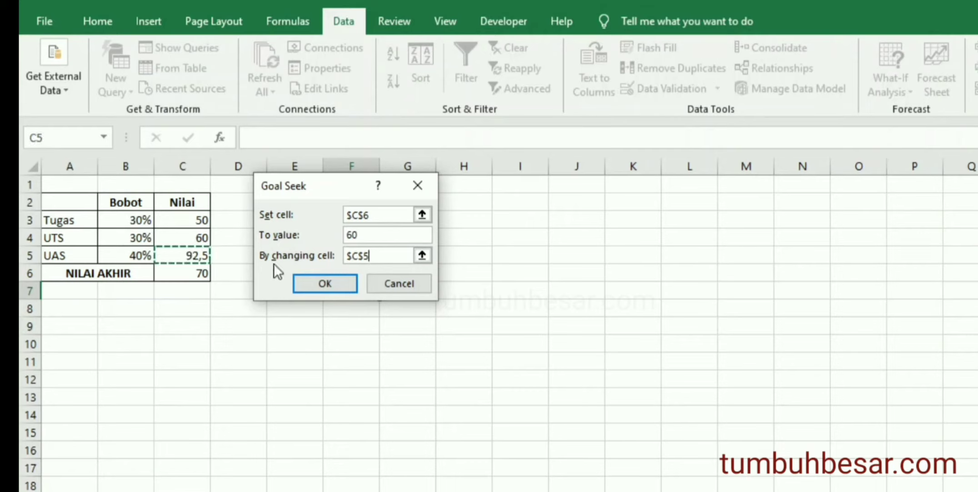
pyautogui.click(322, 285)
pyautogui.click(322, 284)
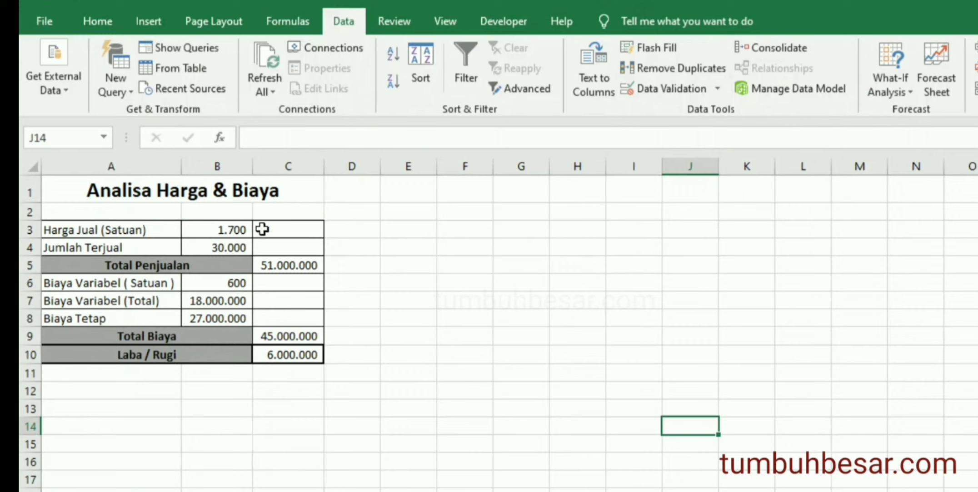
# Examine the price, quantity and cost inputs in column B and the sales, cost and profit formulas in C5, C9 and C10.
pyautogui.click(241, 230)
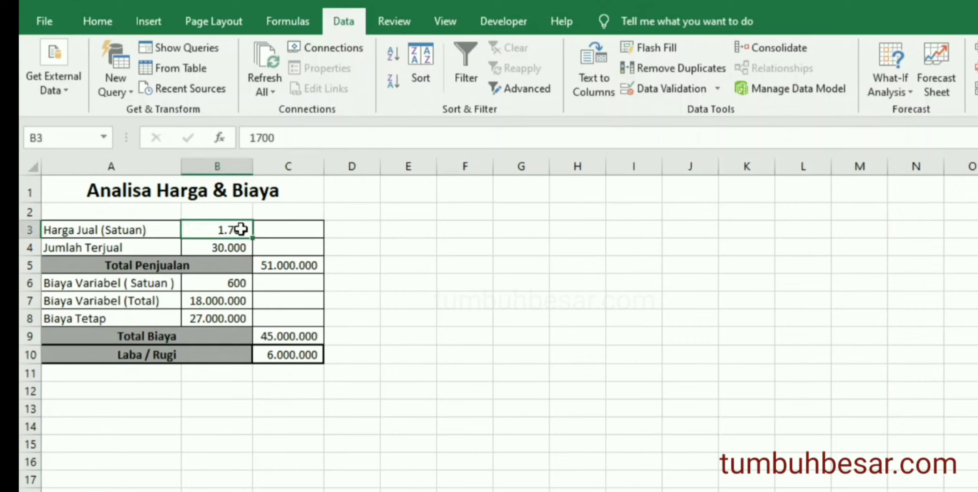
pyautogui.click(236, 246)
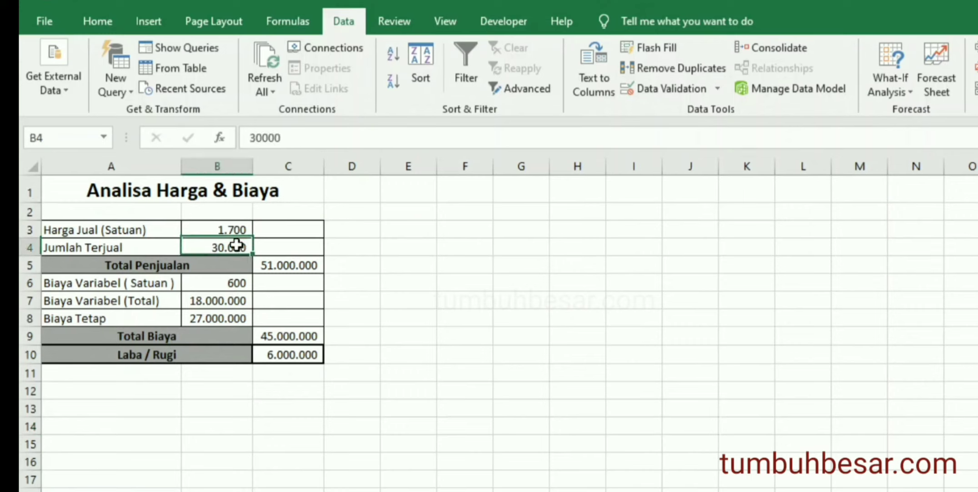
pyautogui.click(287, 268)
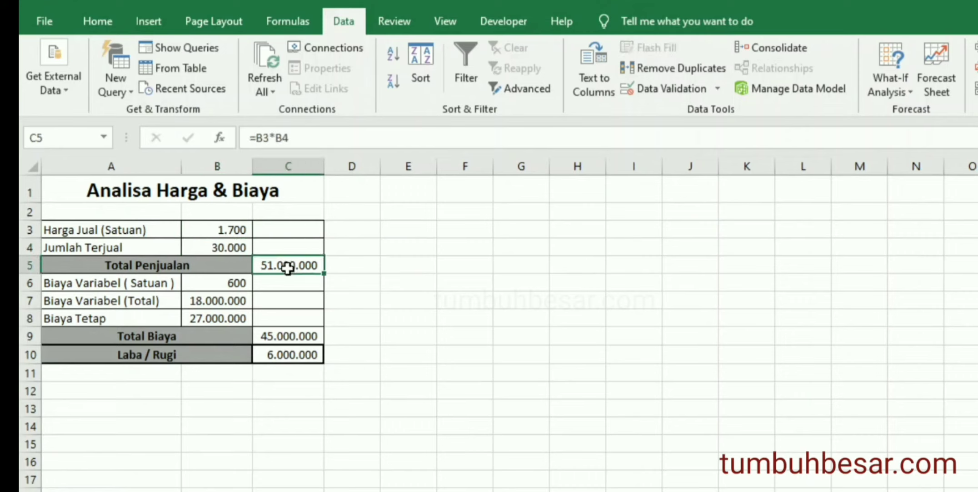
pyautogui.click(241, 284)
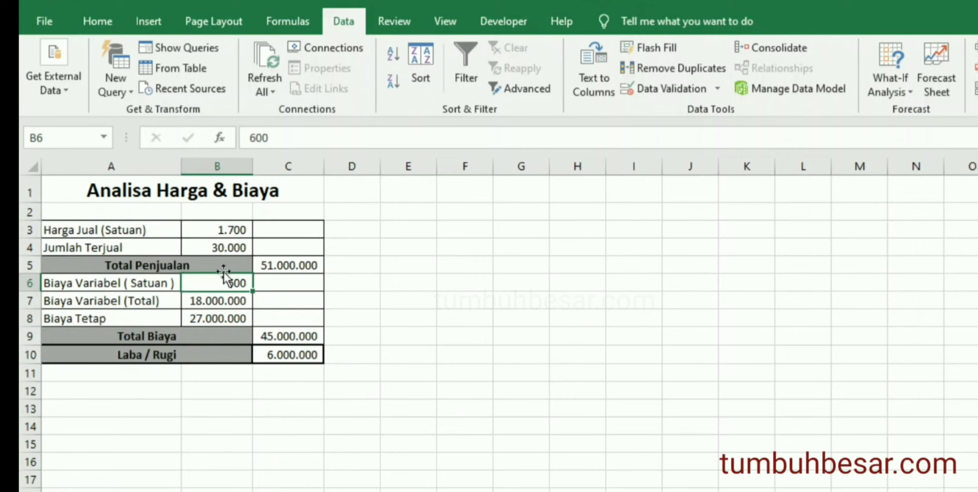
pyautogui.click(212, 315)
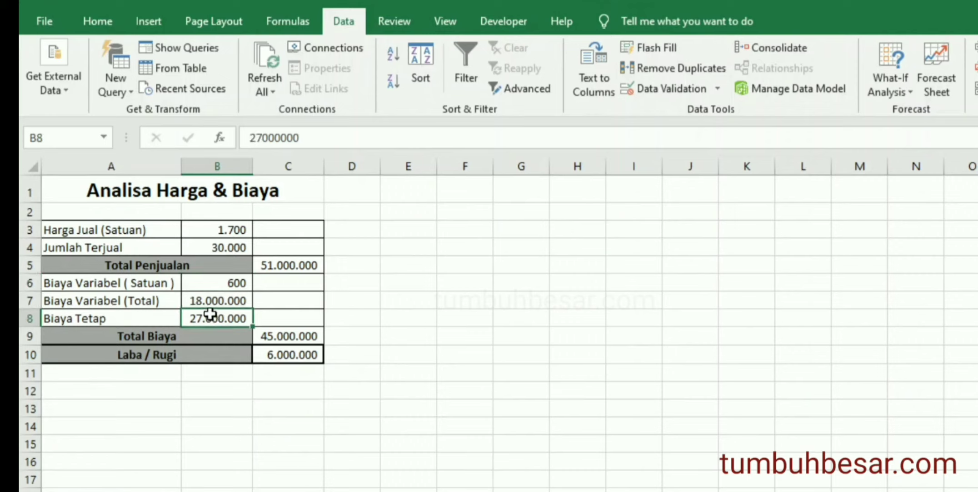
pyautogui.click(274, 338)
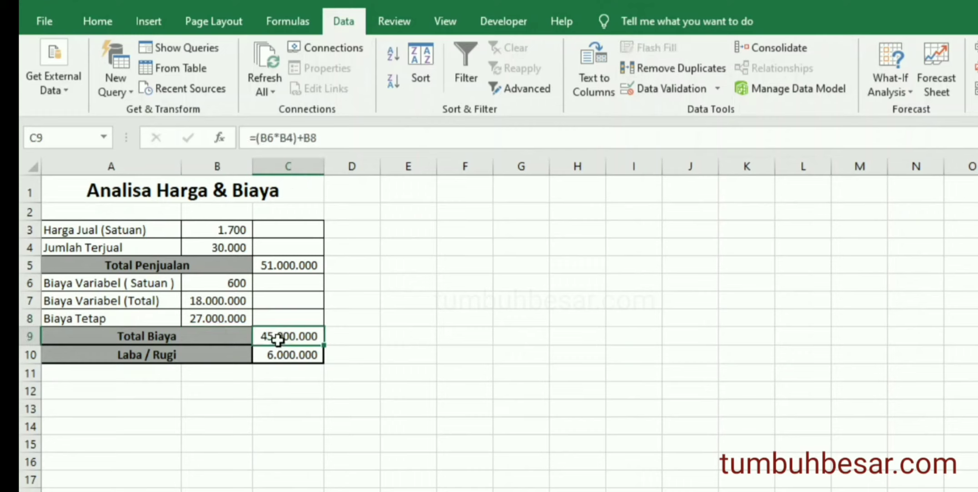
pyautogui.click(281, 372)
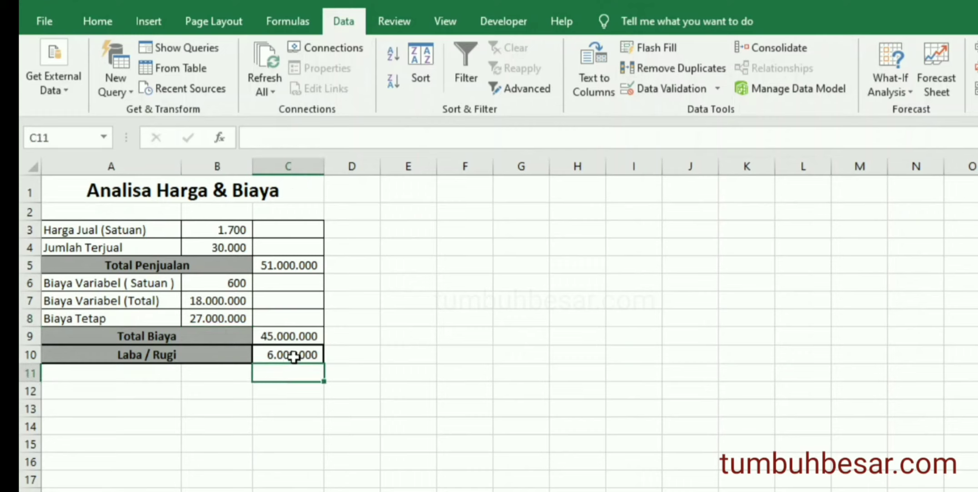
pyautogui.click(294, 357)
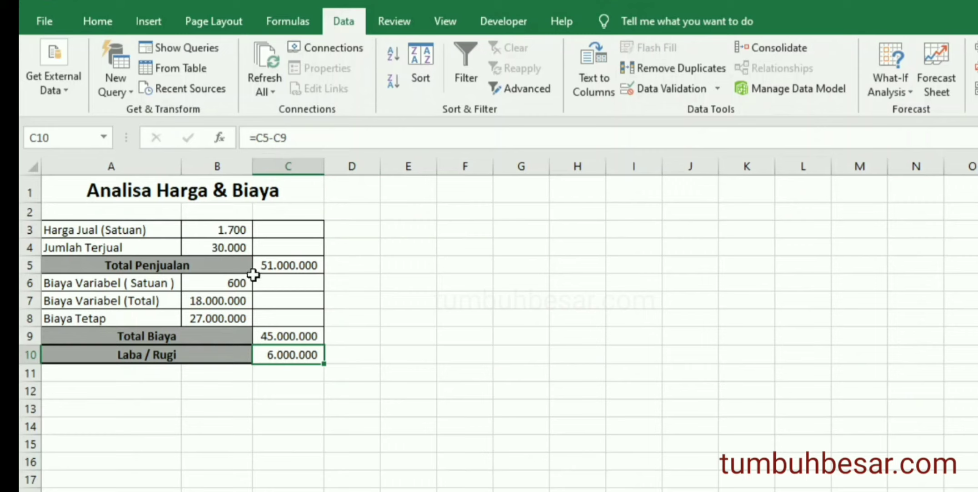
pyautogui.click(237, 230)
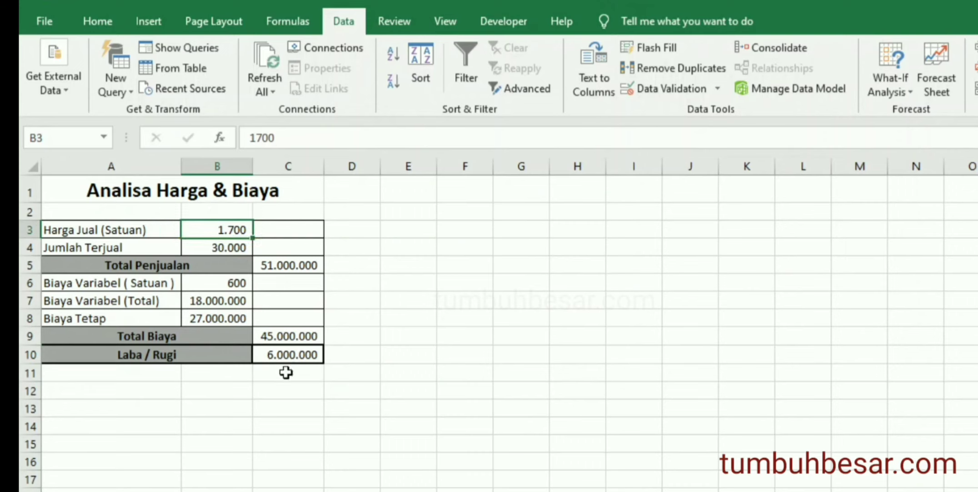
# Start Goal Seek with the profit cell C10 as the set cell, and move the dialog clear of the table.
pyautogui.click(875, 85)
pyautogui.click(907, 129)
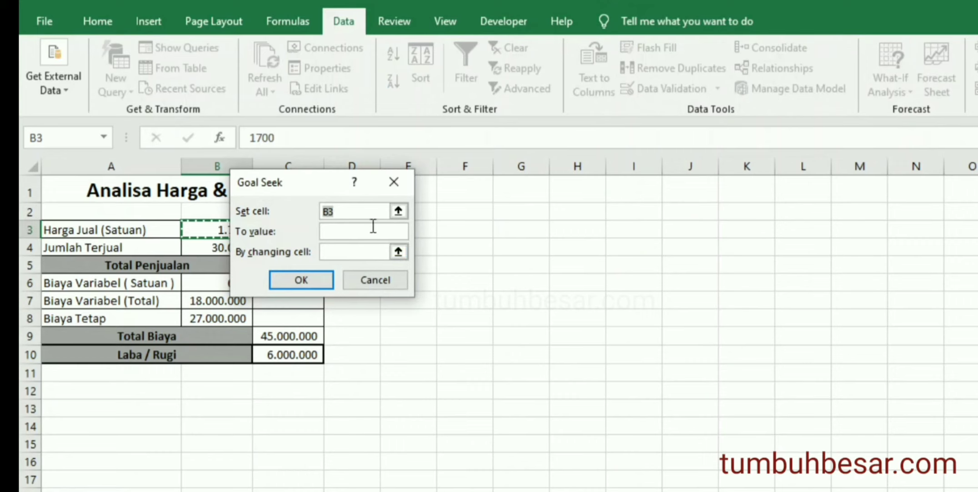
pyautogui.click(299, 354)
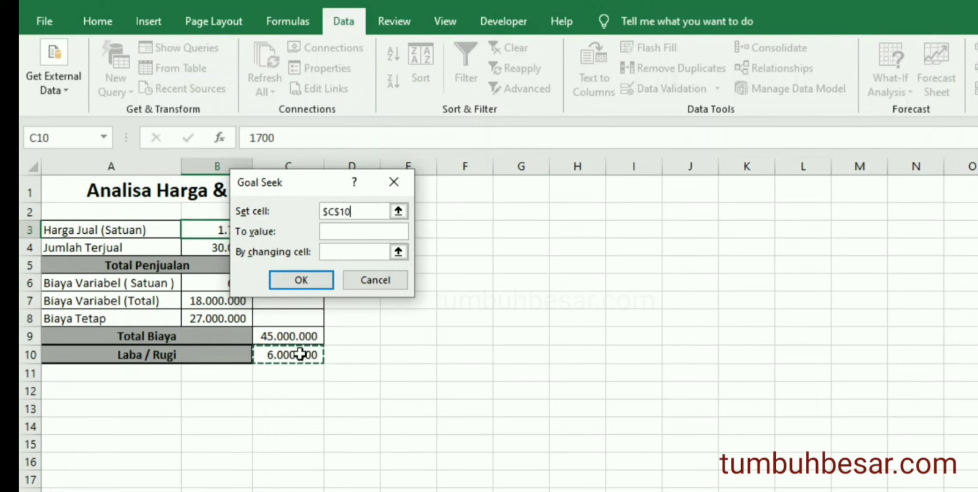
pyautogui.moveTo(300, 354); pyautogui.dragTo(397, 316)
pyautogui.moveTo(319, 179); pyautogui.dragTo(561, 192)
pyautogui.press('BackSpace')
pyautogui.press('BackSpace')
pyautogui.press('BackSpace')
pyautogui.press('BackSpace')
pyautogui.press('BackSpace')
pyautogui.press('BackSpace')
pyautogui.press('BackSpace')
pyautogui.press('BackSpace')
pyautogui.press('BackSpace')
pyautogui.press('BackSpace')
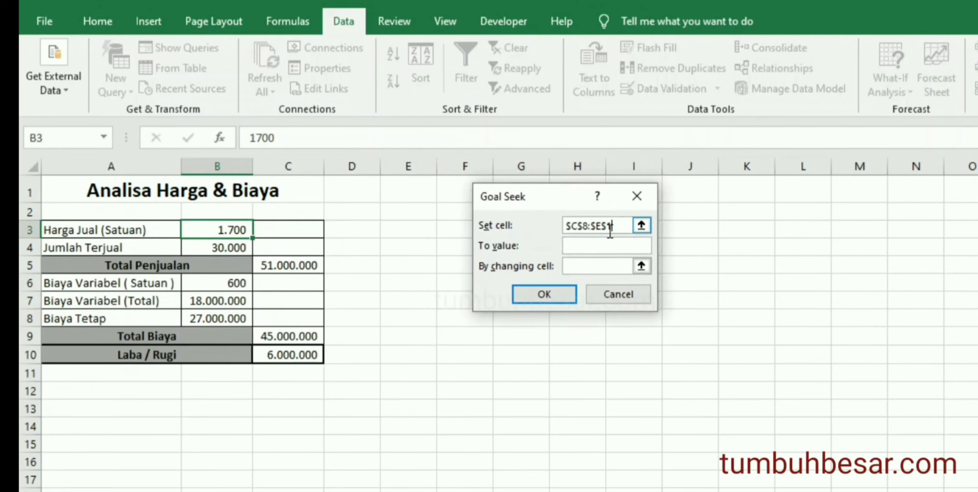
pyautogui.click(299, 357)
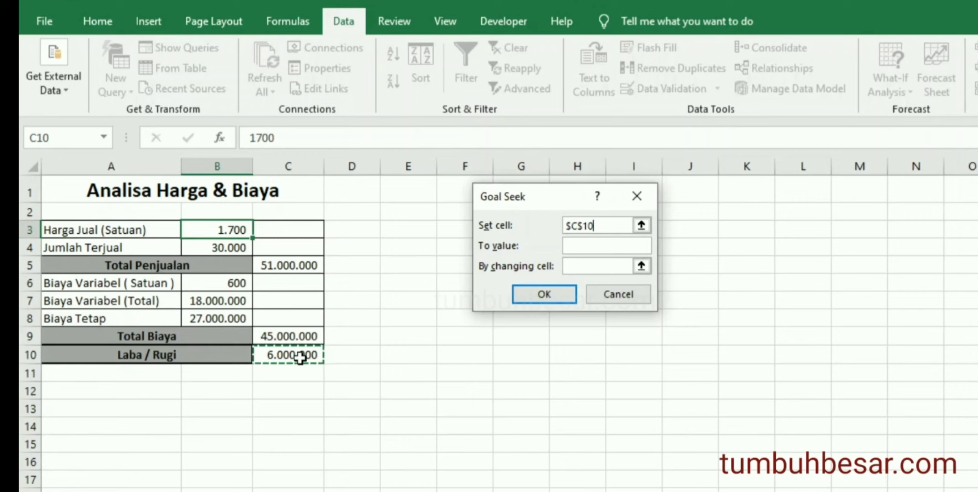
# Solve for a profit of 7000000 by changing the unit selling price in B3, and accept the solution.
pyautogui.click(622, 246)
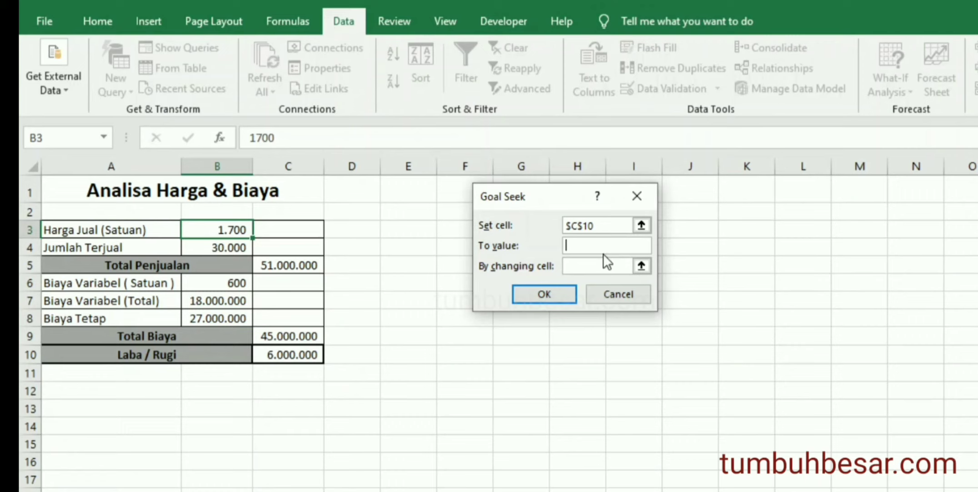
pyautogui.write('7000000')
pyautogui.press('Tab')
pyautogui.click(233, 229)
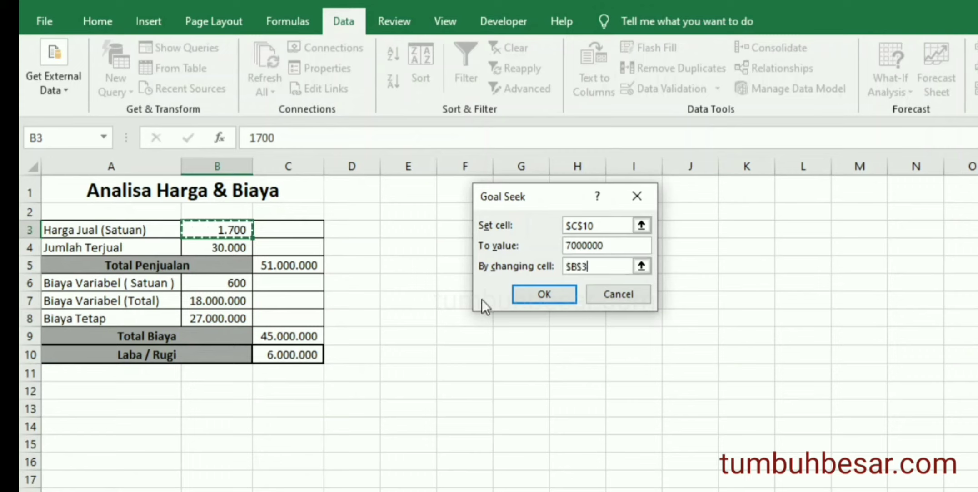
pyautogui.click(545, 294)
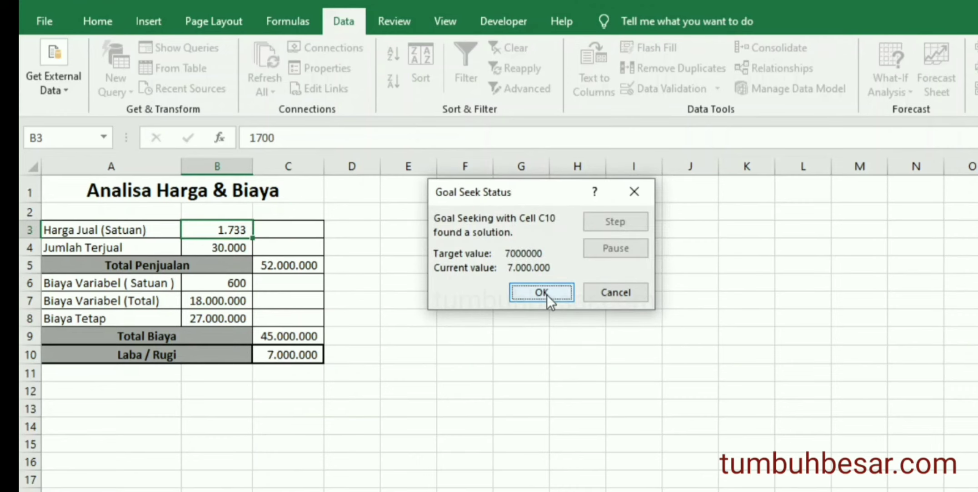
pyautogui.click(541, 293)
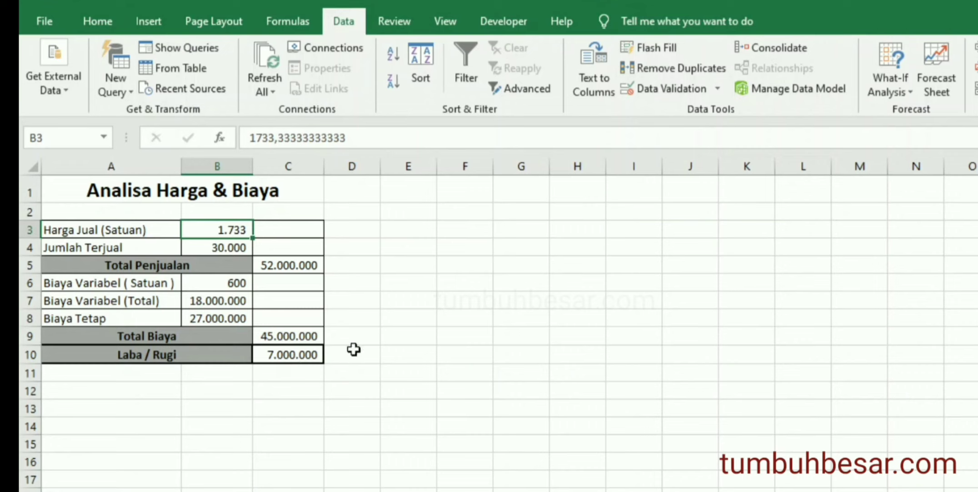
# Undo the Goal Seek change to the unit selling price, and check the profit formula in C10 and the quantity sold in B4.
pyautogui.hotkey('ctrl', 'z')
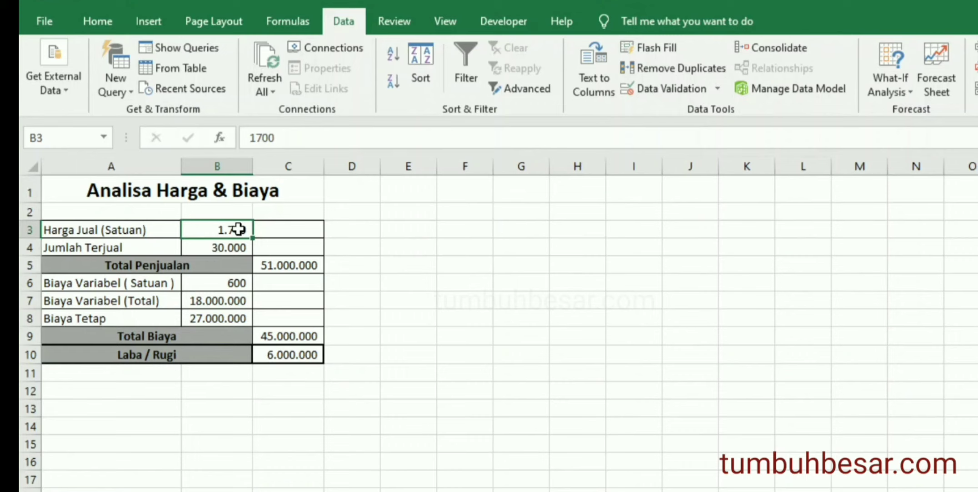
pyautogui.click(310, 357)
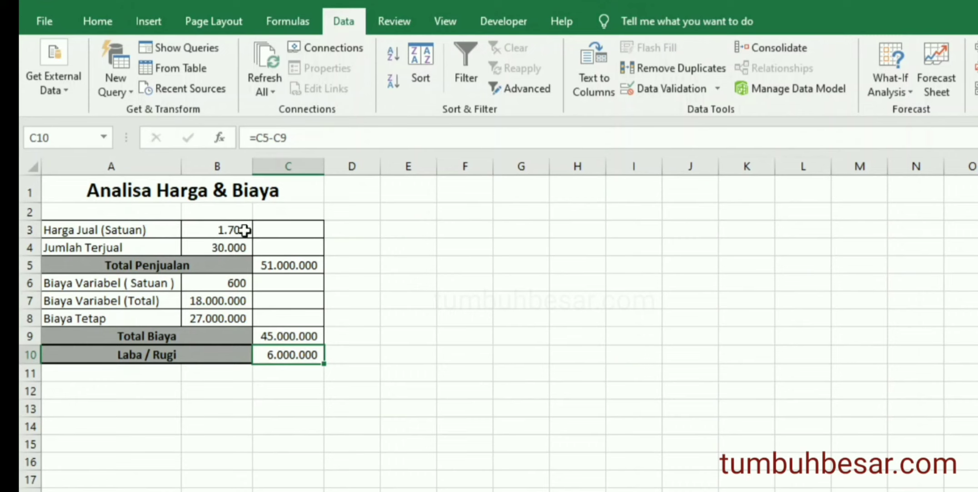
pyautogui.click(230, 242)
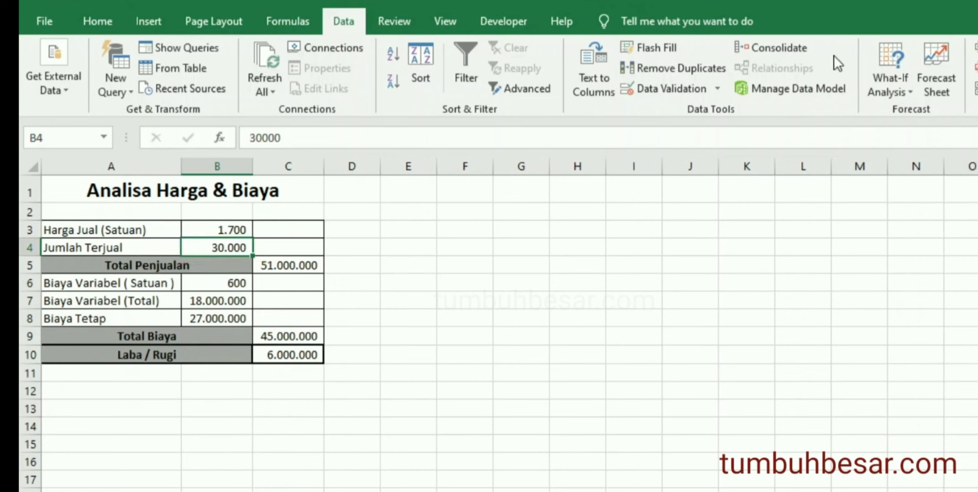
# Run Goal Seek to bring the profit in C10 to 10000000 by changing the quantity sold in B4, and accept the solution.
pyautogui.click(904, 66)
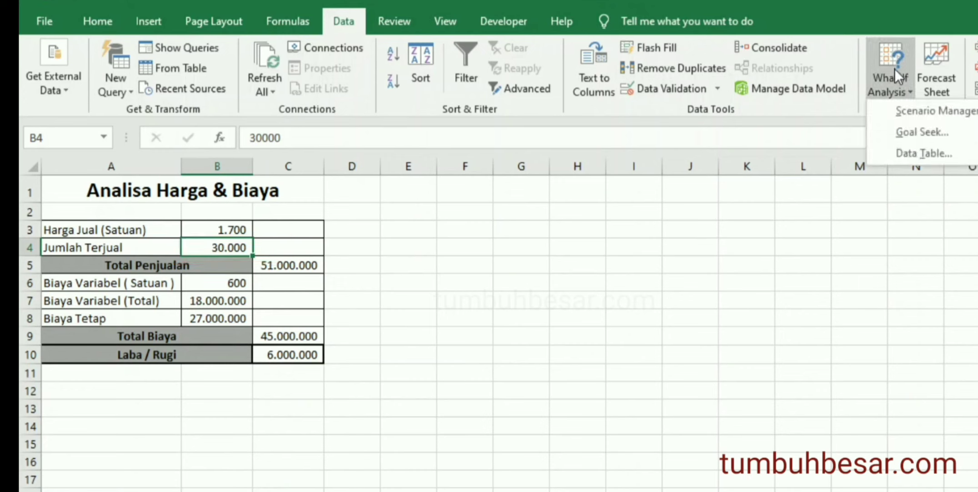
pyautogui.click(921, 136)
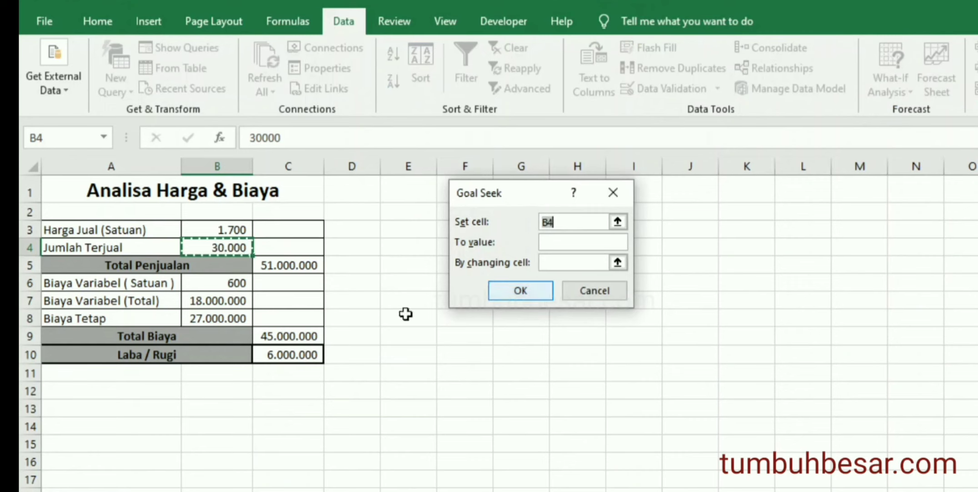
pyautogui.click(292, 357)
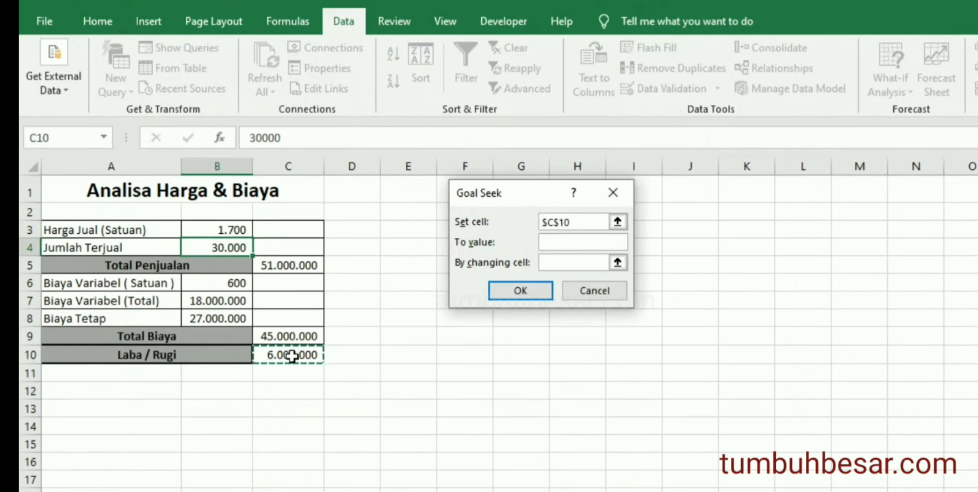
pyautogui.click(573, 242)
pyautogui.write('1')
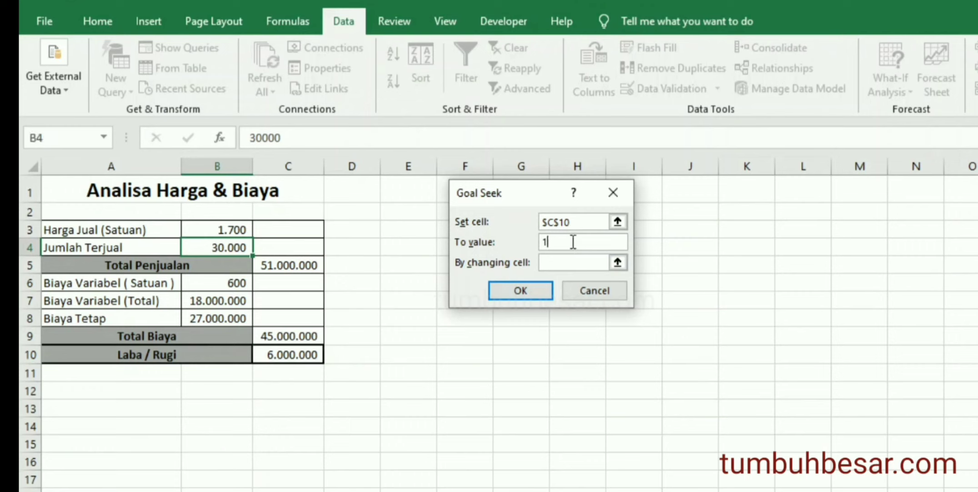
pyautogui.write('0000000')
pyautogui.click(570, 258)
pyautogui.click(213, 248)
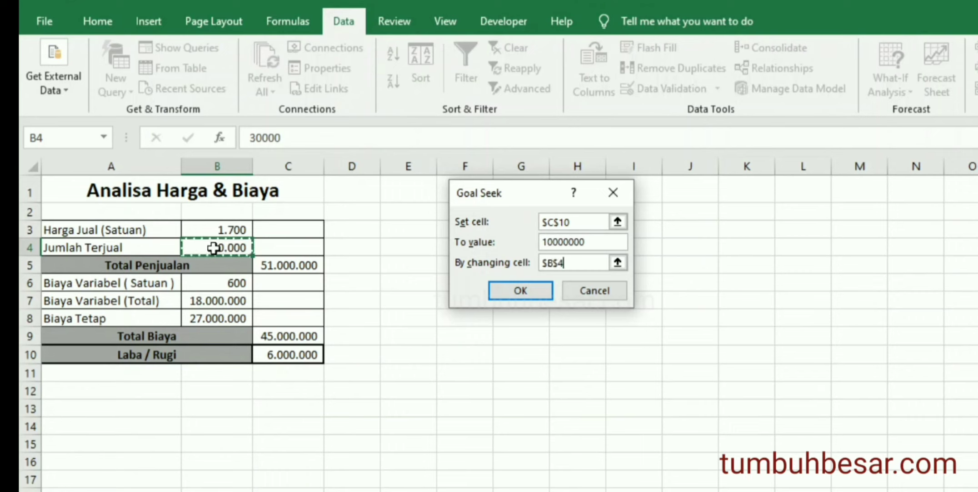
pyautogui.click(514, 296)
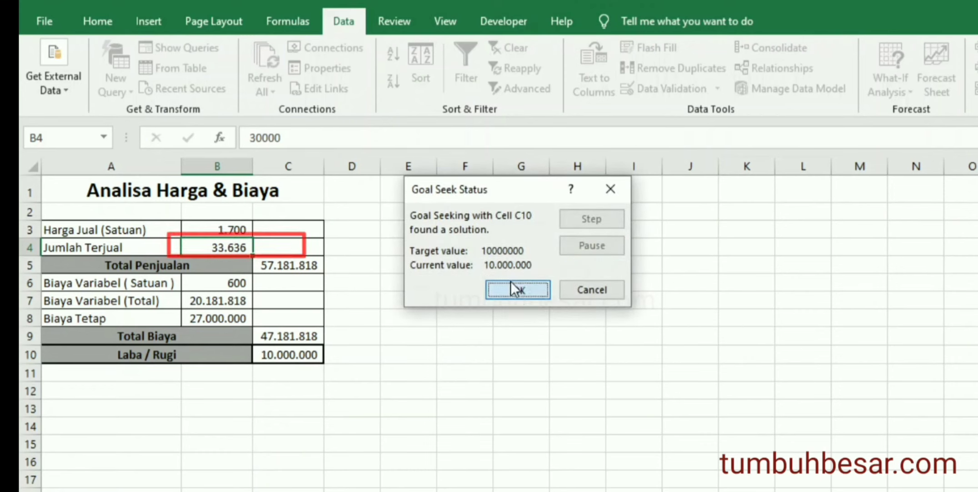
pyautogui.click(511, 286)
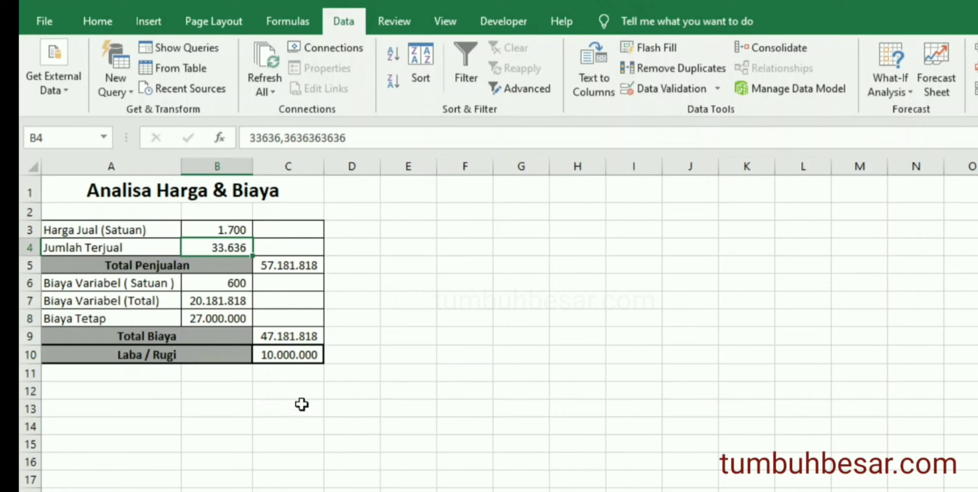
pyautogui.click(304, 341)
pyautogui.click(309, 280)
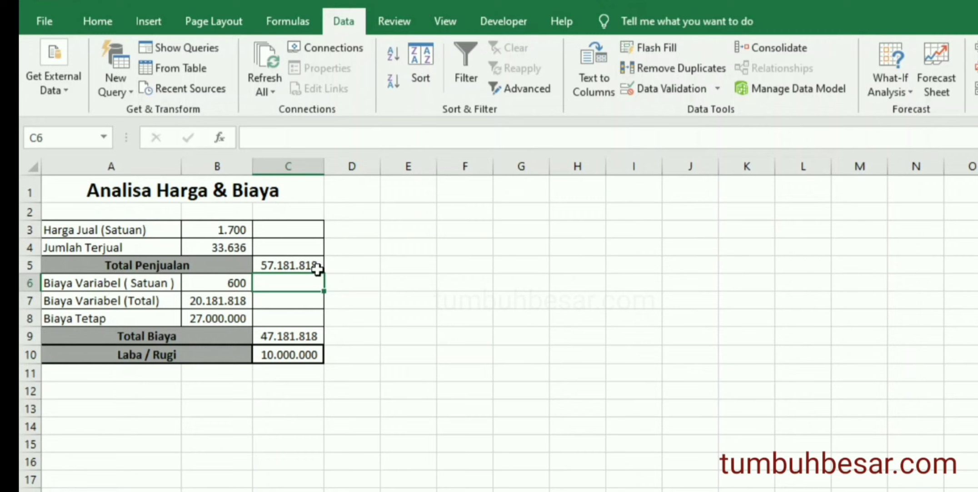
pyautogui.click(393, 296)
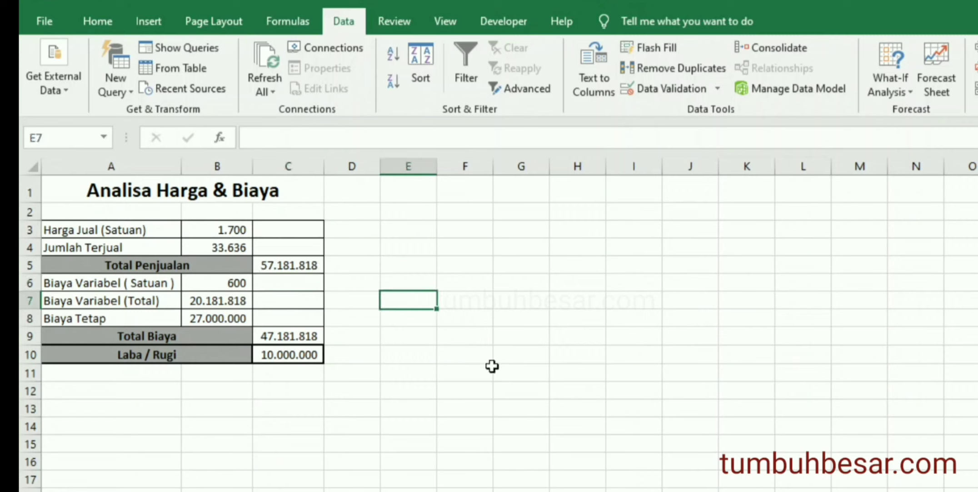